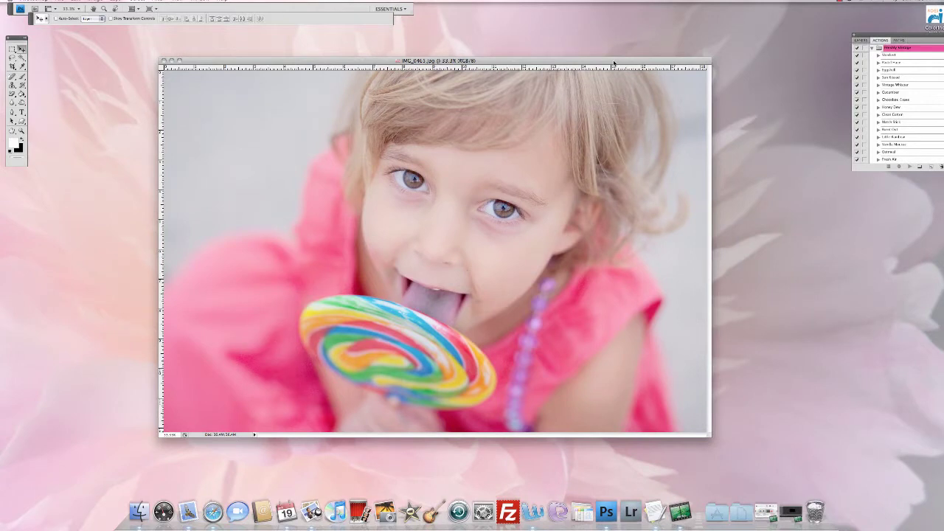
drag(614, 63, 613, 61)
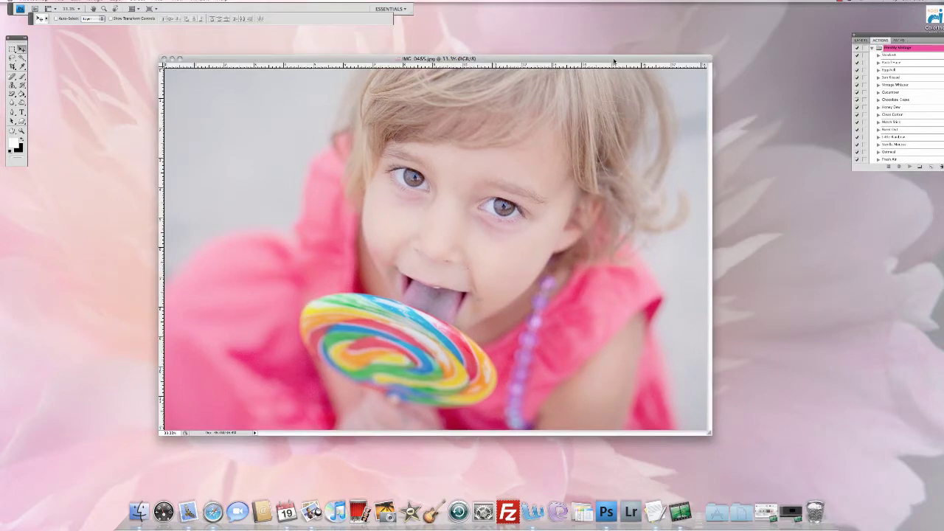
key(ctrl+Tab)
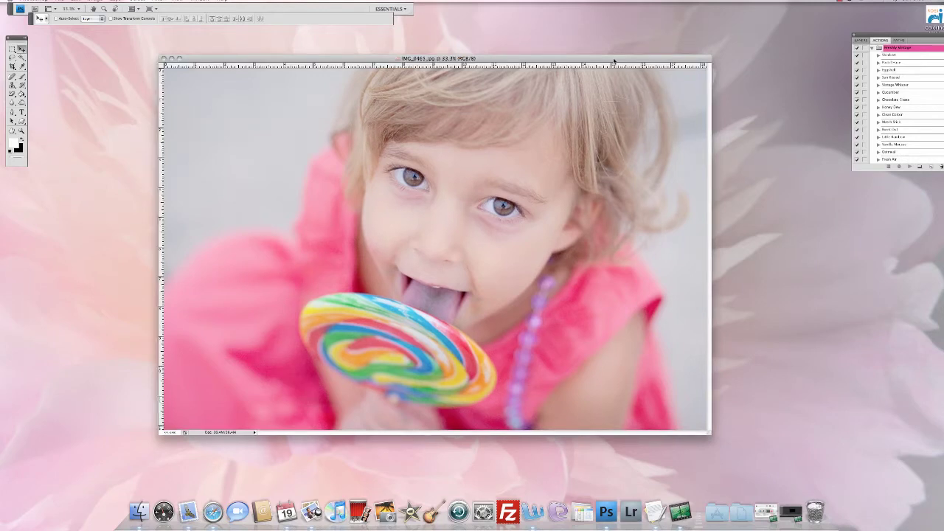
drag(613, 61, 612, 59)
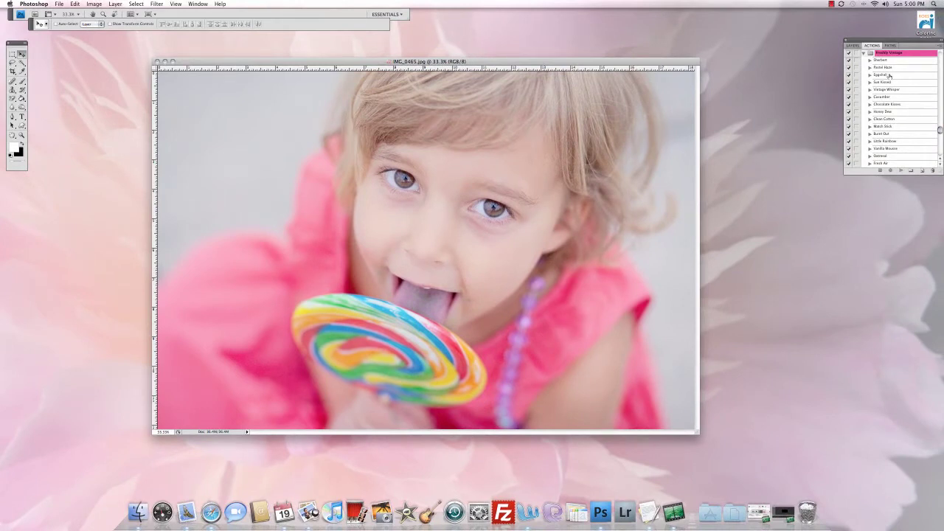
Run the Eggshell action from the Freshly Vintage set on IMG_0465.jpg and arrange the original and the edited copy so both are accessible
click(886, 76)
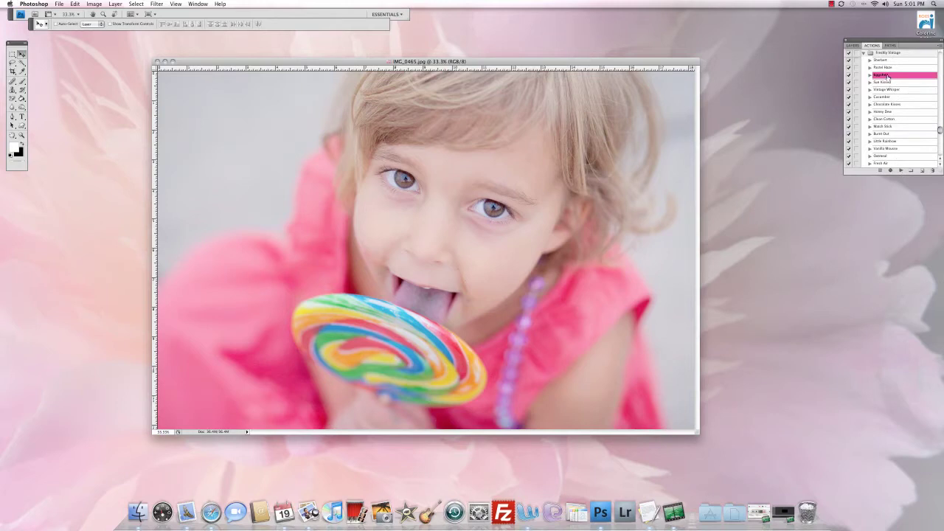
click(900, 171)
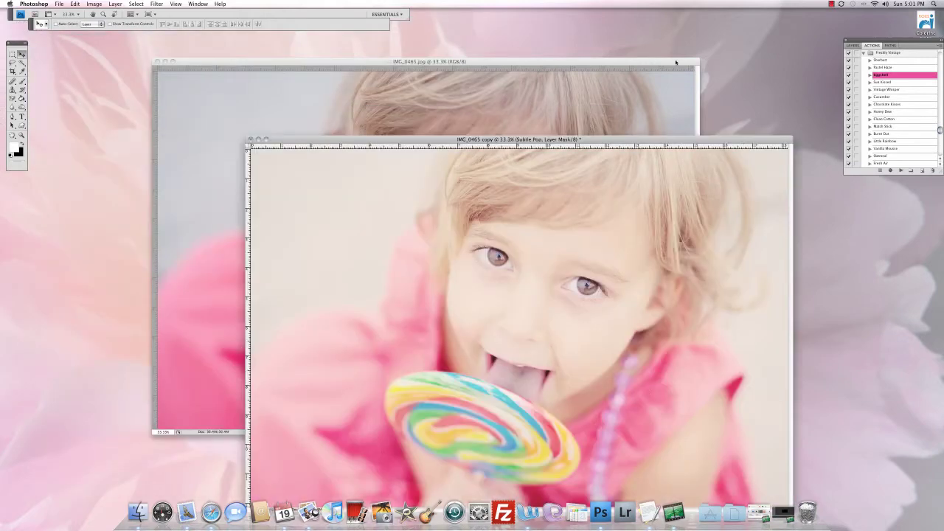
click(676, 62)
drag(675, 62, 538, 51)
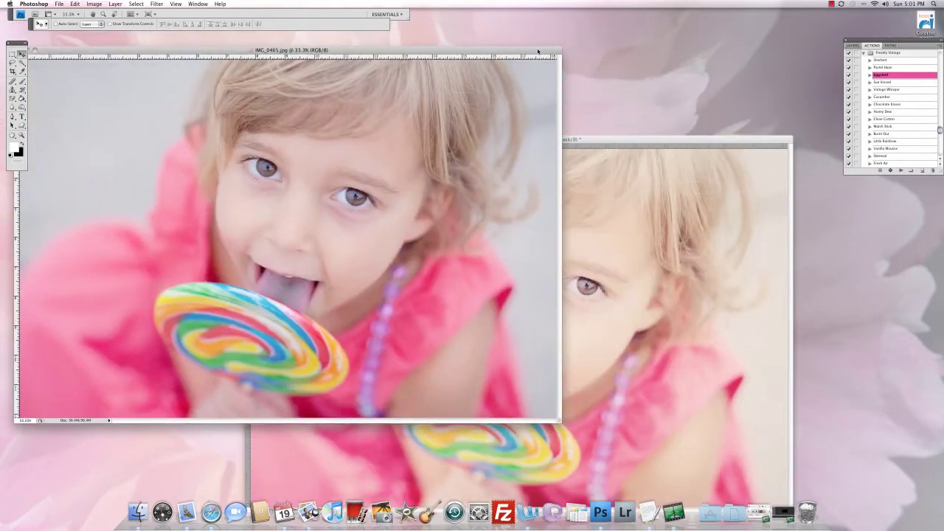
drag(619, 140, 642, 38)
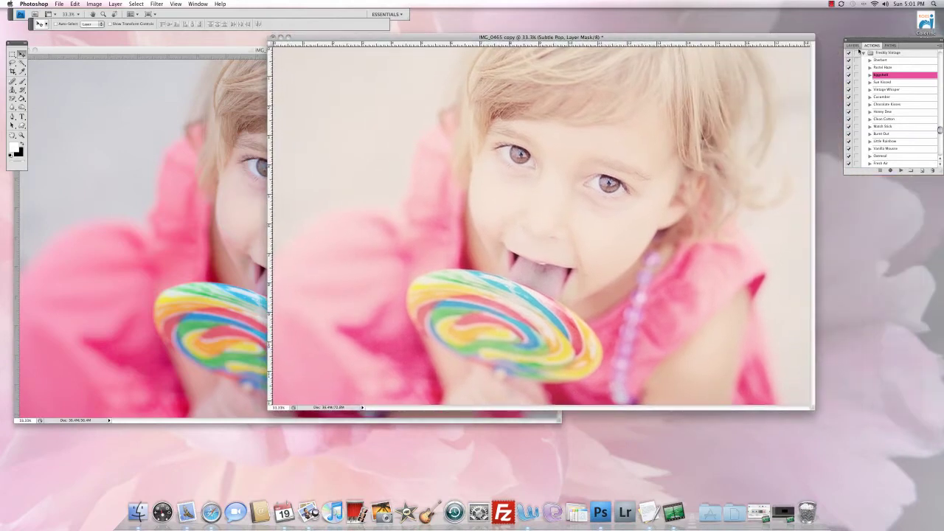
Flatten the edited copy and bring it into IMG_0465.jpg as an aligned new layer above the original
click(116, 3)
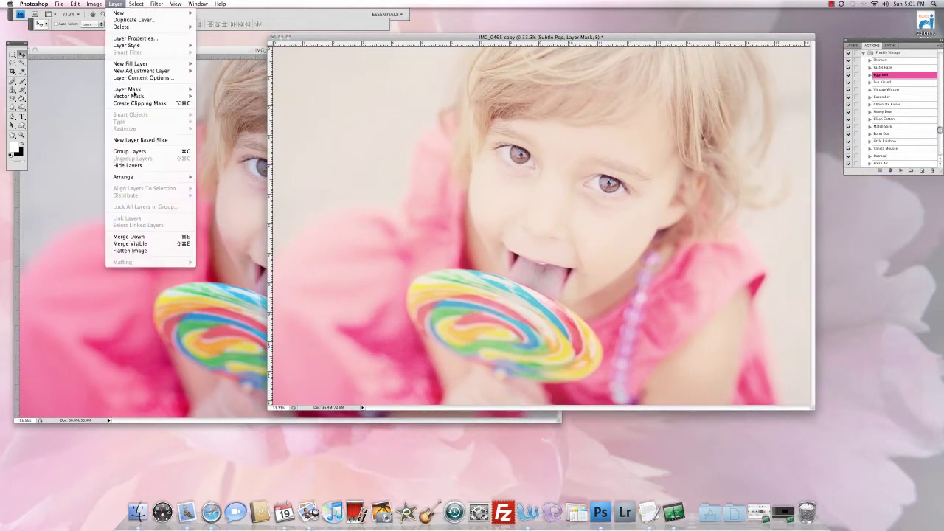
click(147, 252)
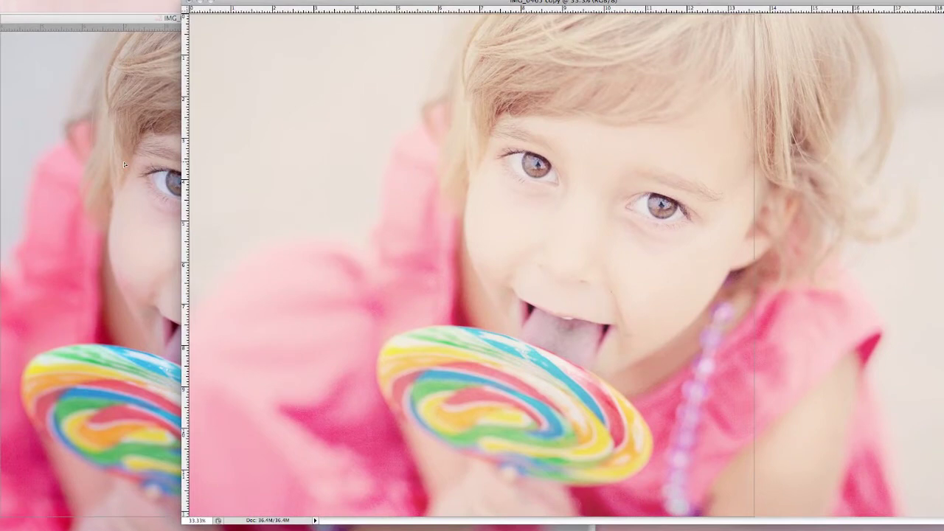
click(125, 164)
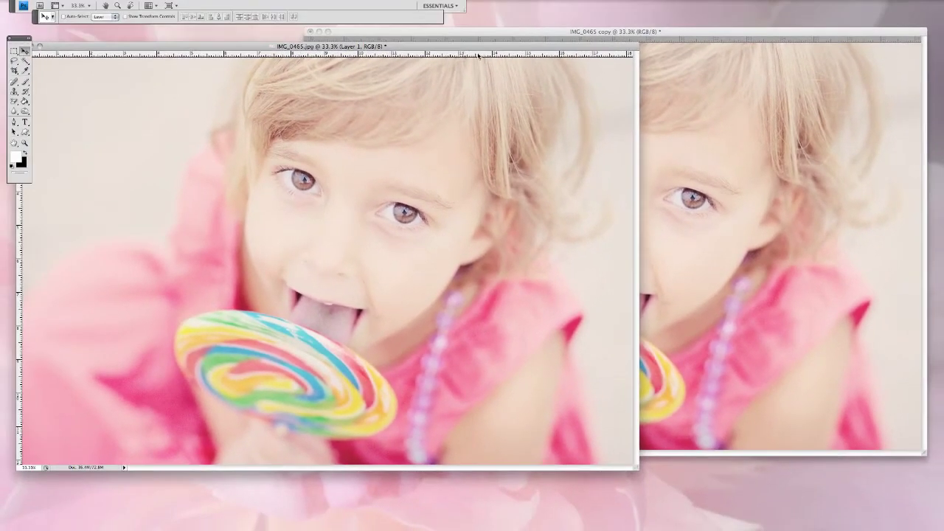
drag(394, 20, 443, 49)
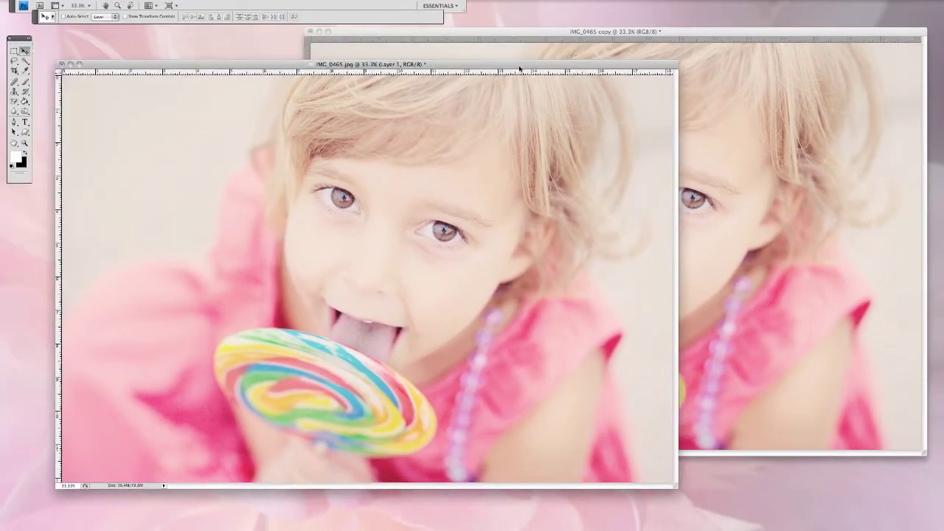
drag(519, 68, 535, 71)
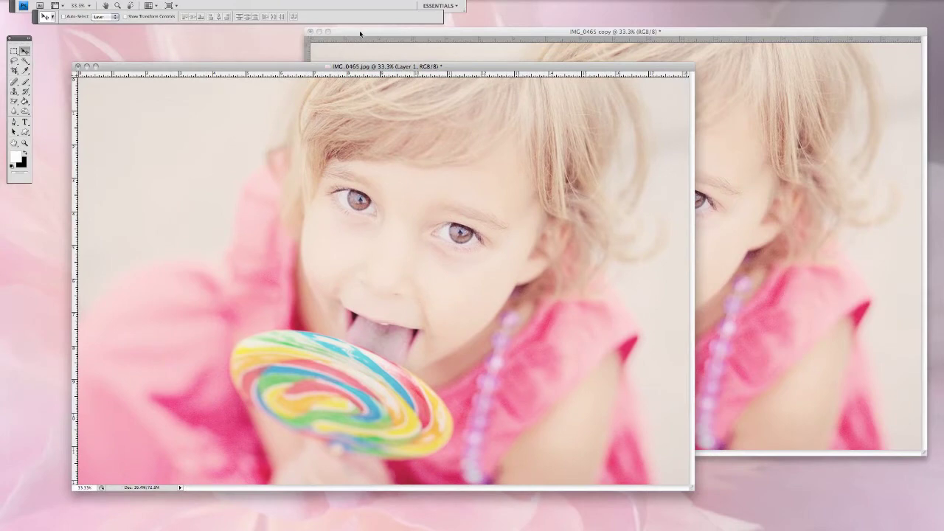
Close the IMG_0465 copy document without saving it
click(360, 32)
click(310, 32)
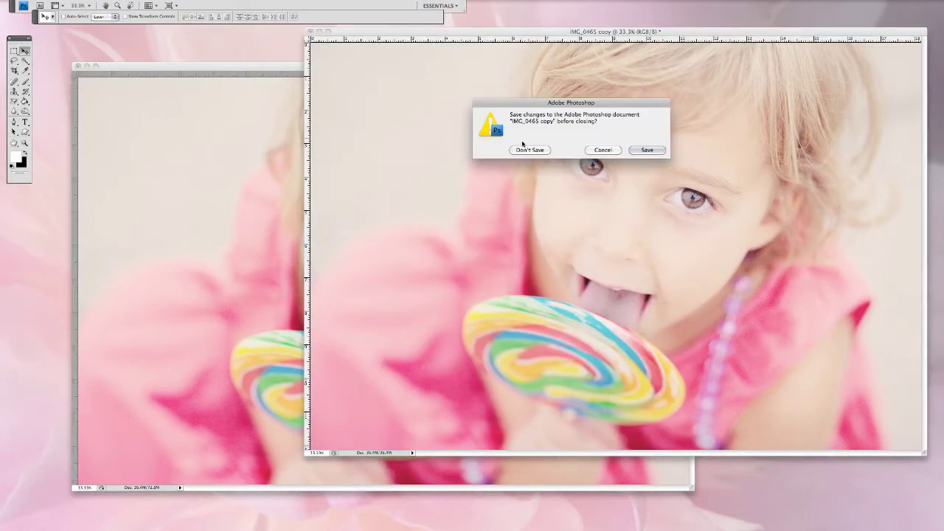
click(528, 149)
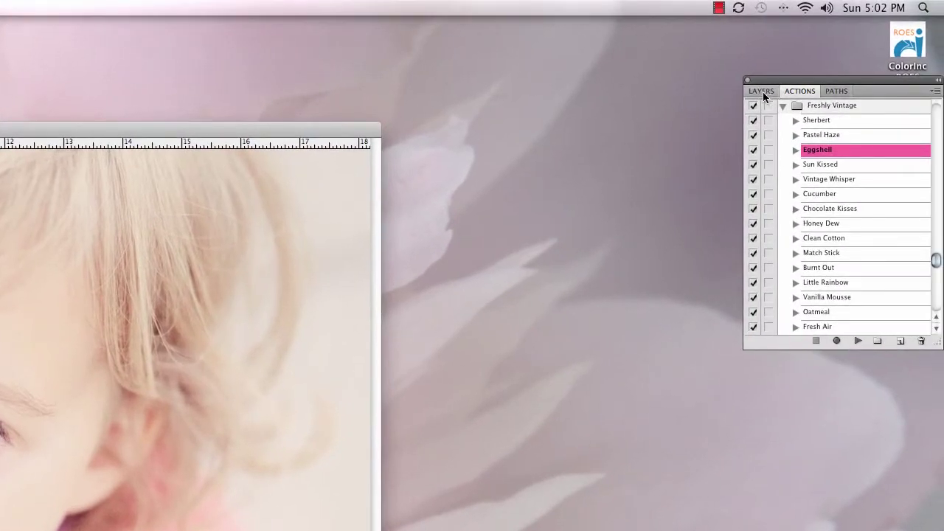
Lower the opacity of Layer 1 to roughly half so the Eggshell effect blends with the original photo
click(762, 92)
click(896, 105)
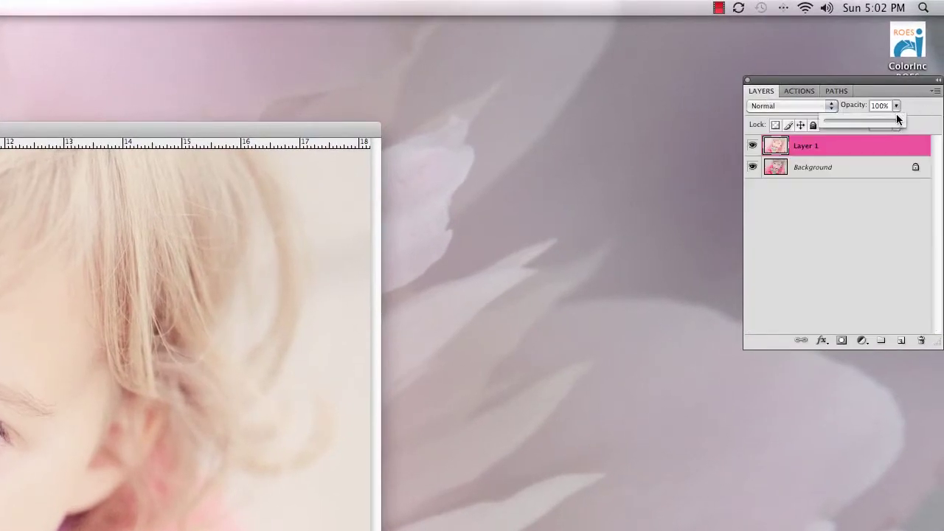
drag(897, 119, 868, 123)
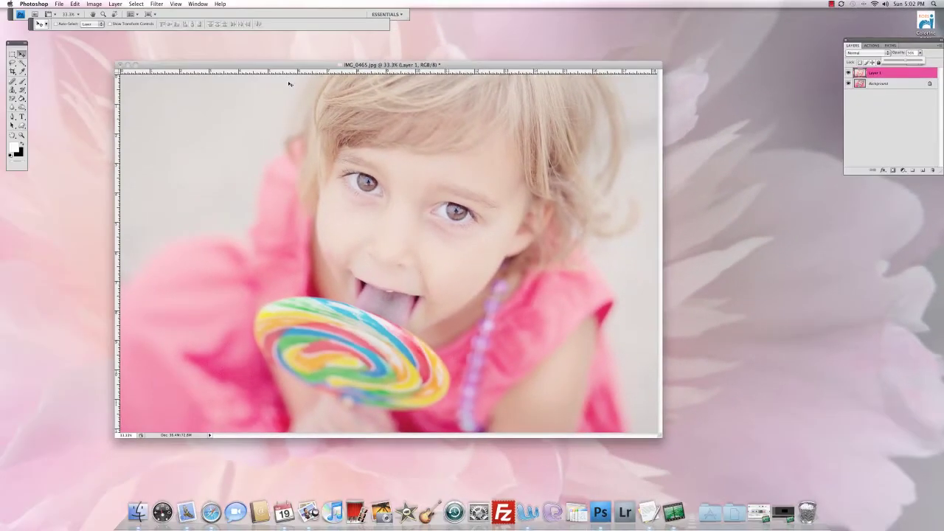
Flatten IMG_0465.jpg into a single background layer
drag(275, 64, 281, 64)
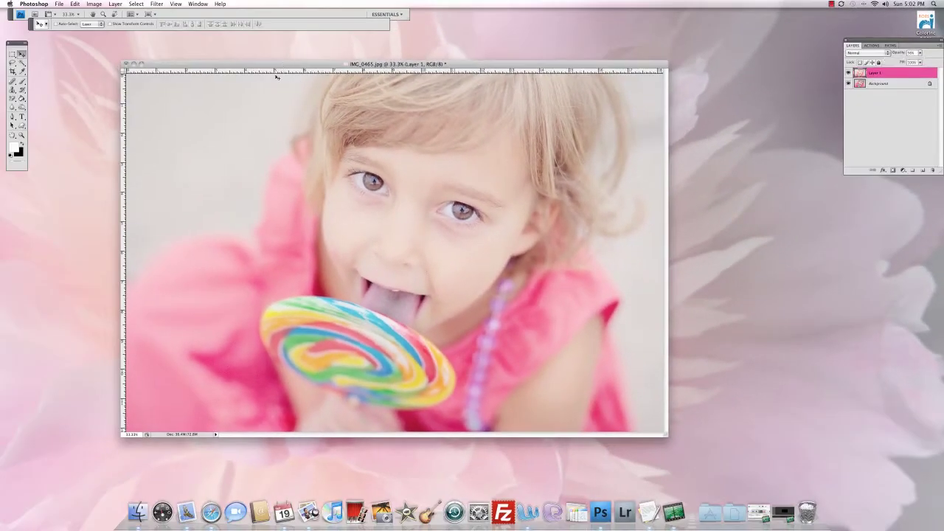
click(115, 4)
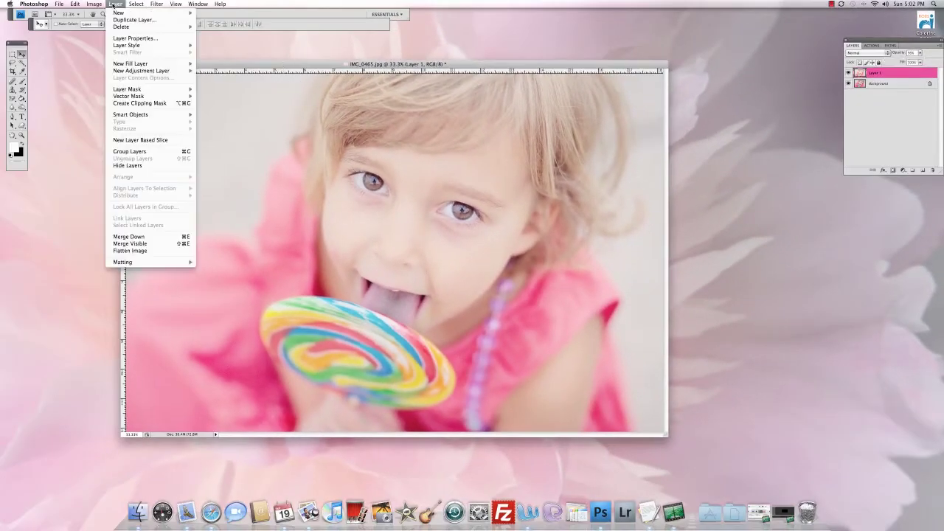
click(143, 252)
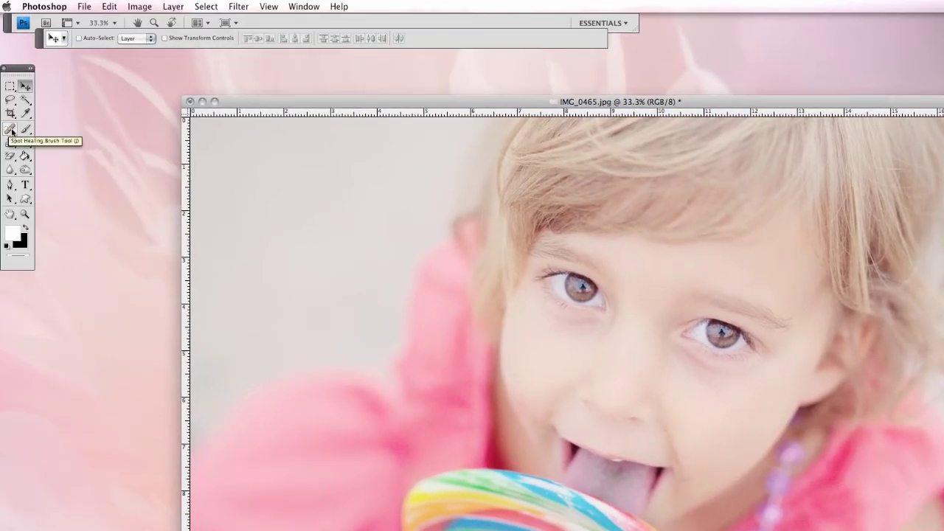
Cover the small spot between the girl's nose and cheek with clean cheek skin, using the Patch tool in Destination mode
click(11, 132)
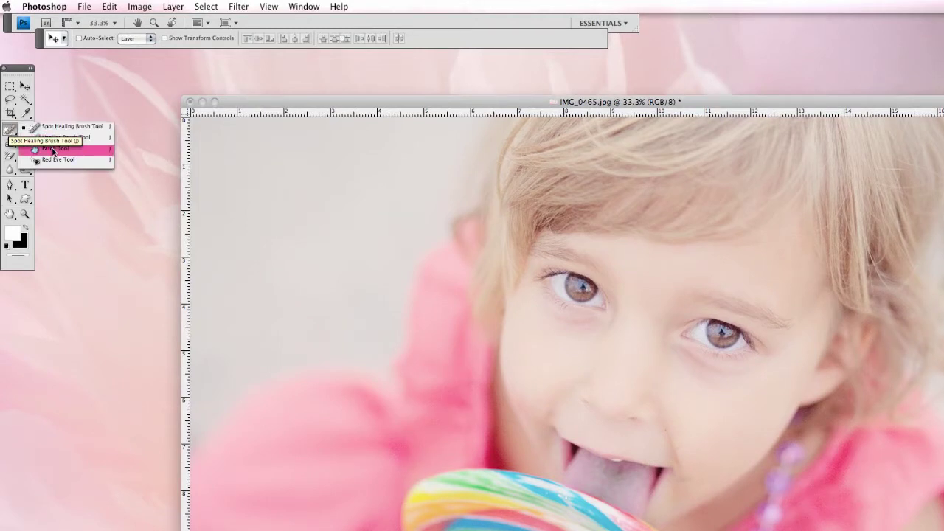
click(53, 151)
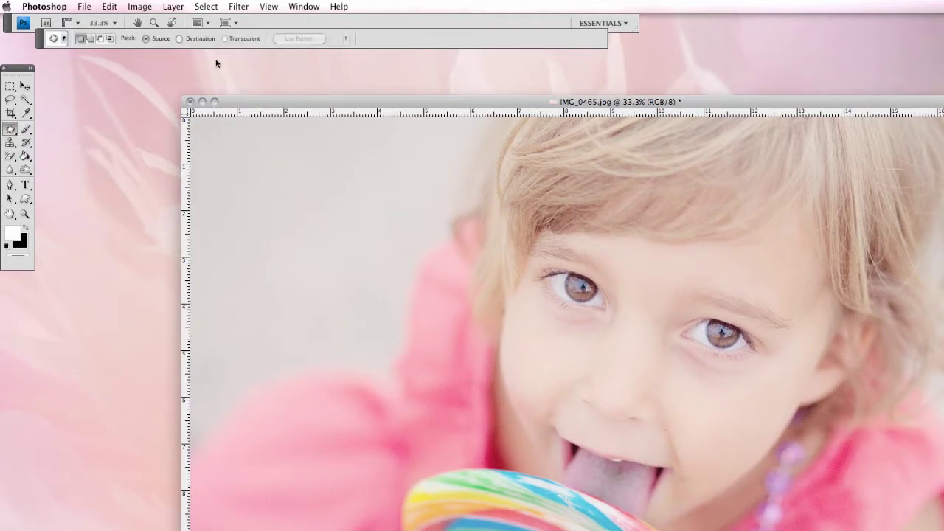
click(180, 39)
mouse_move(683, 414)
mouse_down()
mouse_move(715, 436)
mouse_move(721, 411)
mouse_move(704, 402)
mouse_up()
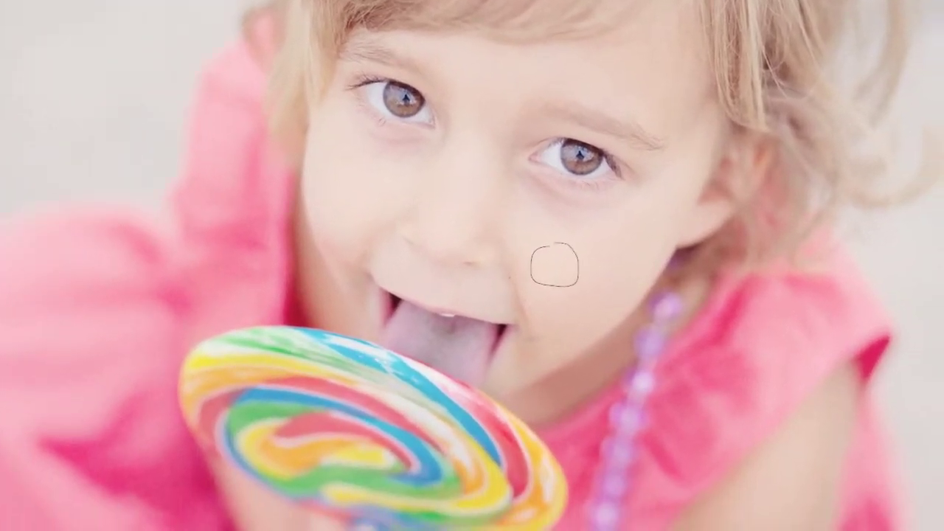
drag(533, 258, 531, 263)
drag(548, 272, 513, 286)
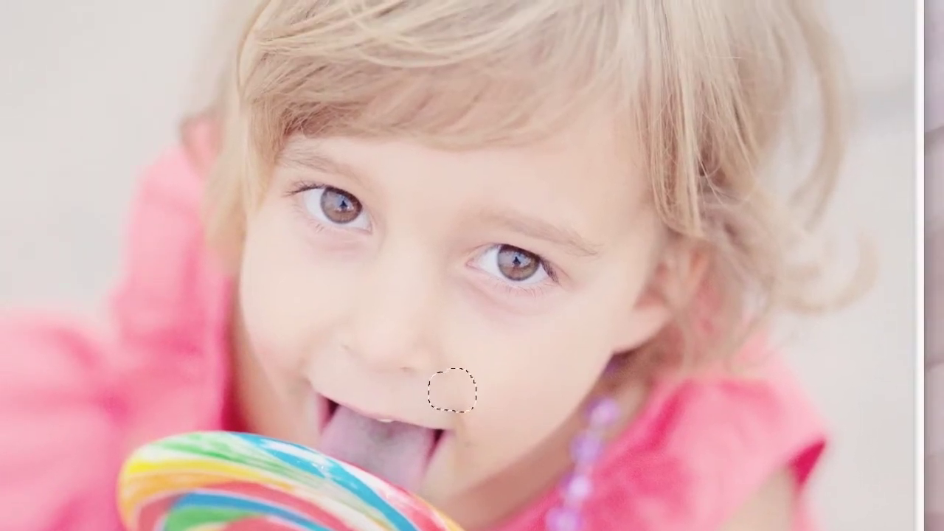
Fade the patch to 91% opacity and deselect the patched area
key(super+shift+f)
drag(569, 212, 547, 213)
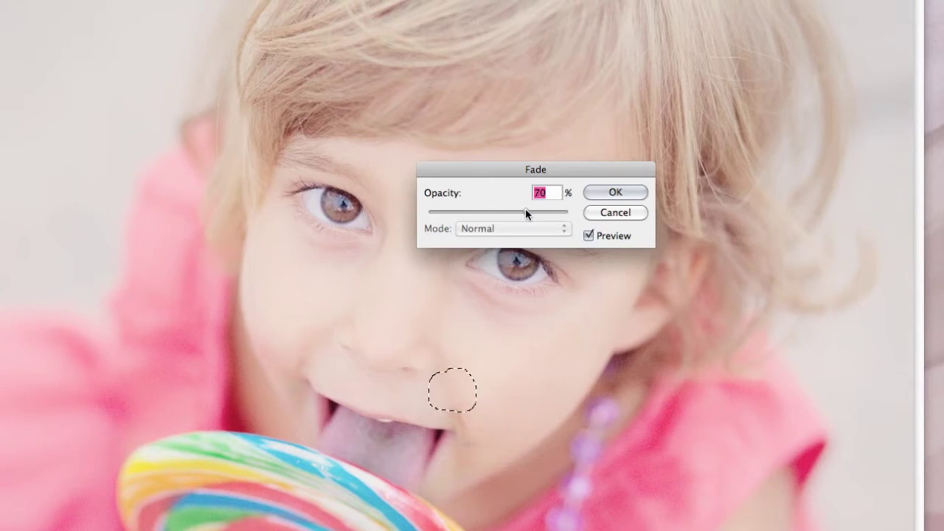
drag(542, 213, 555, 212)
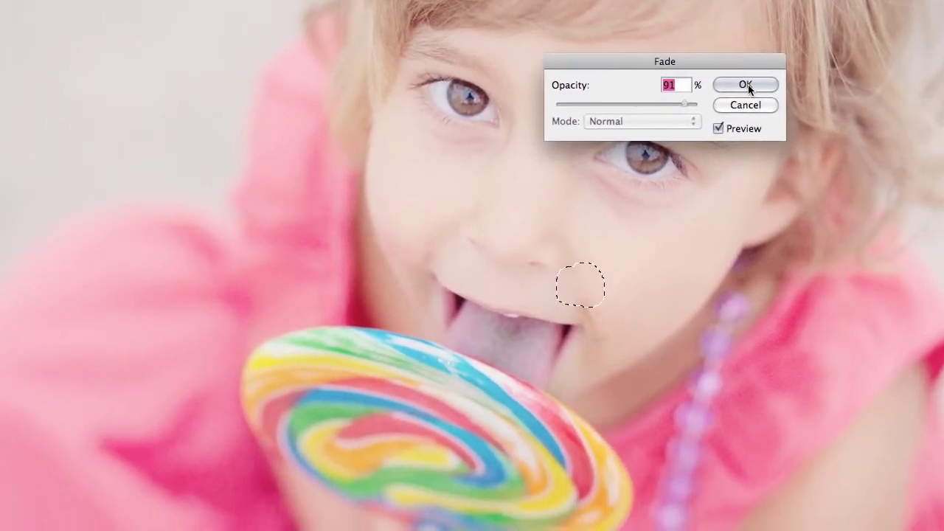
click(746, 85)
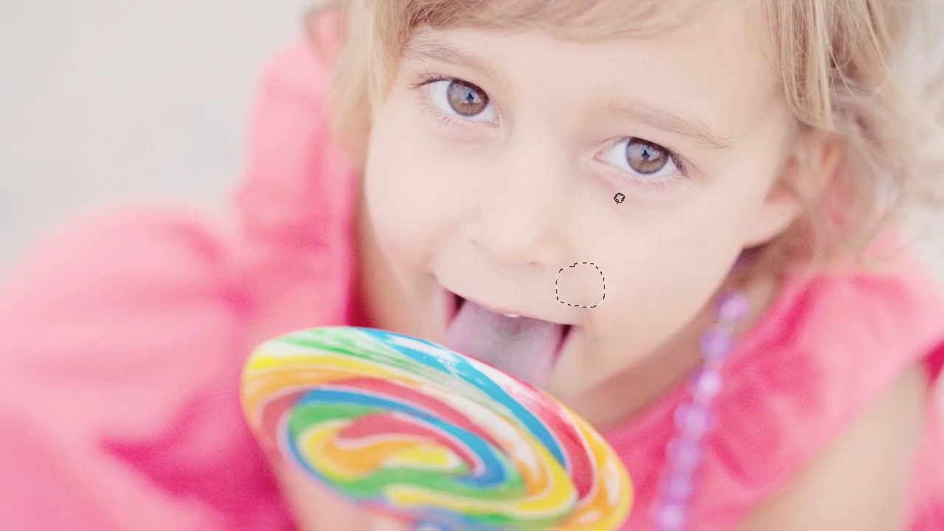
key(ctrl+d)
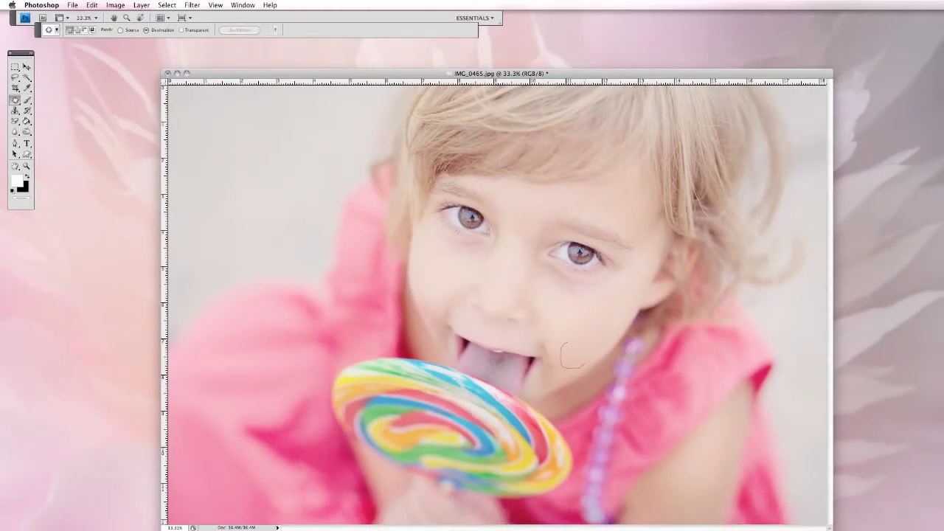
Patch the skin beside the corner of the mouth with clean cheek skin, fade the patch slightly, and deselect it
drag(573, 342, 552, 361)
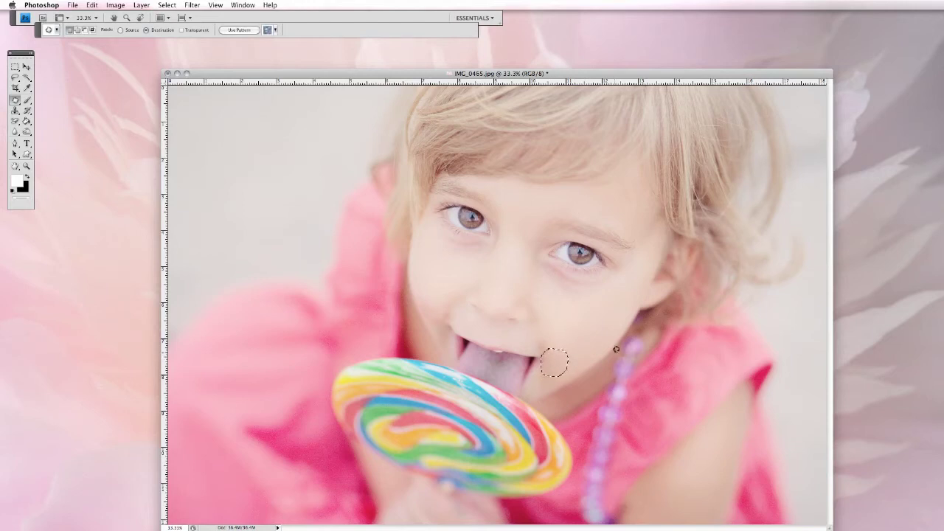
click(93, 5)
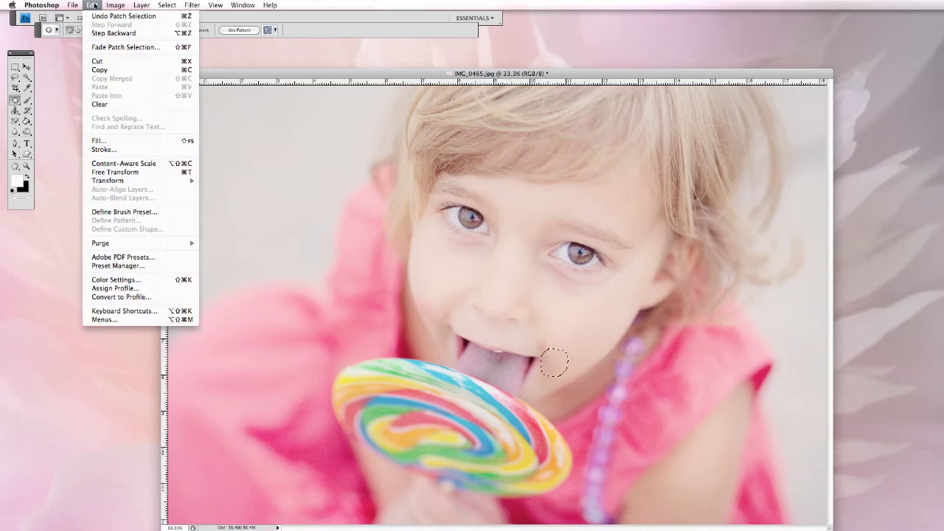
click(120, 47)
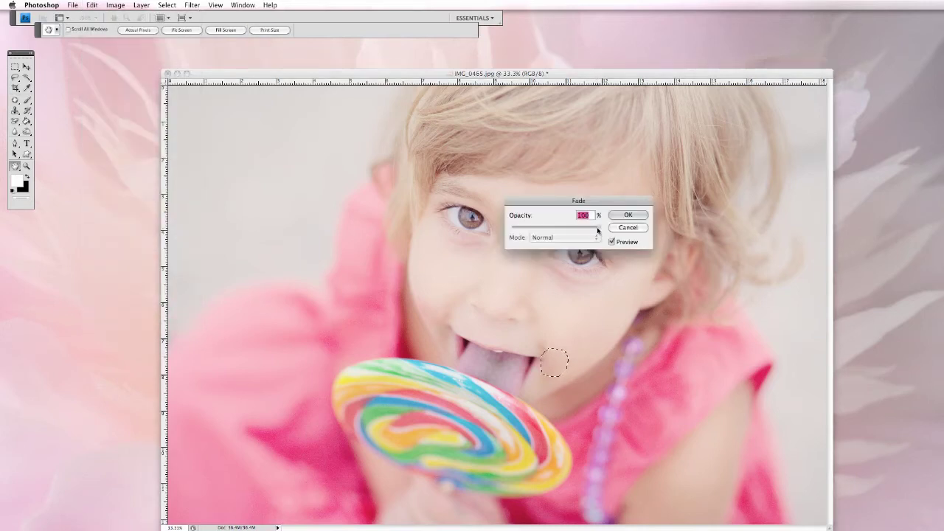
drag(597, 231, 589, 231)
click(632, 215)
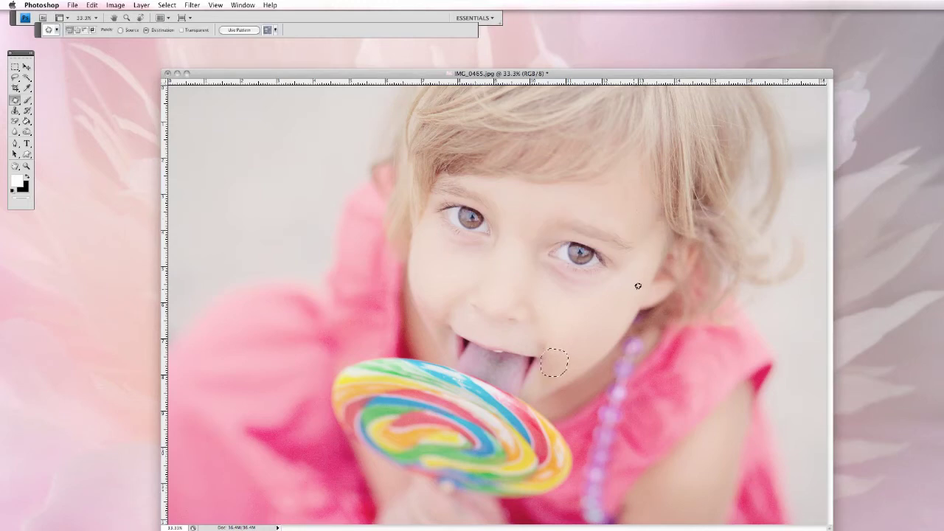
key(super+d)
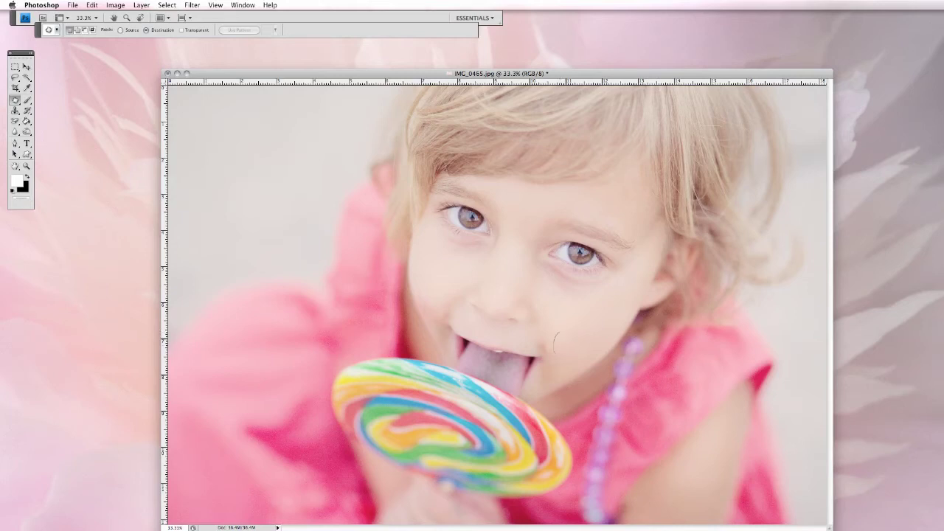
Patch the skin at the corner of the mouth again with smooth cheek skin, fade the patch to 53% opacity, and deselect it
mouse_move(564, 333)
mouse_down()
mouse_move(572, 345)
mouse_move(553, 348)
mouse_up()
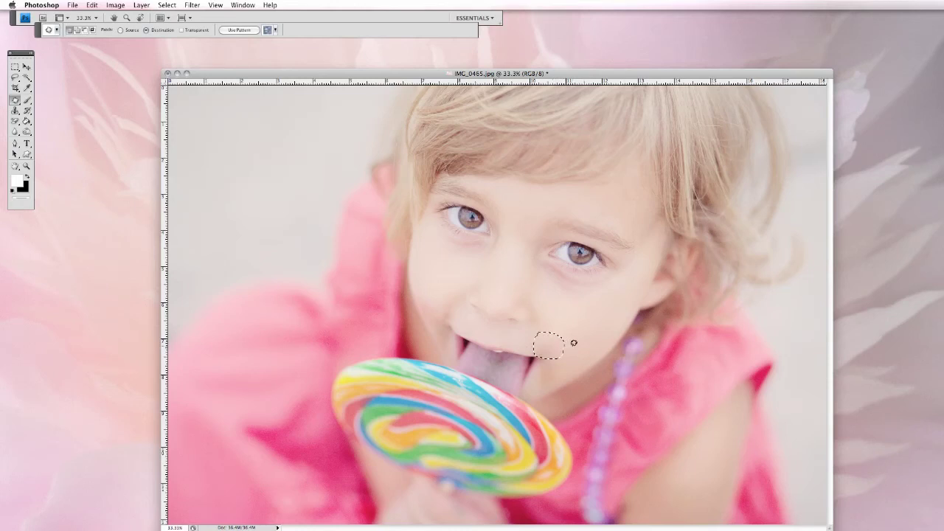
click(96, 5)
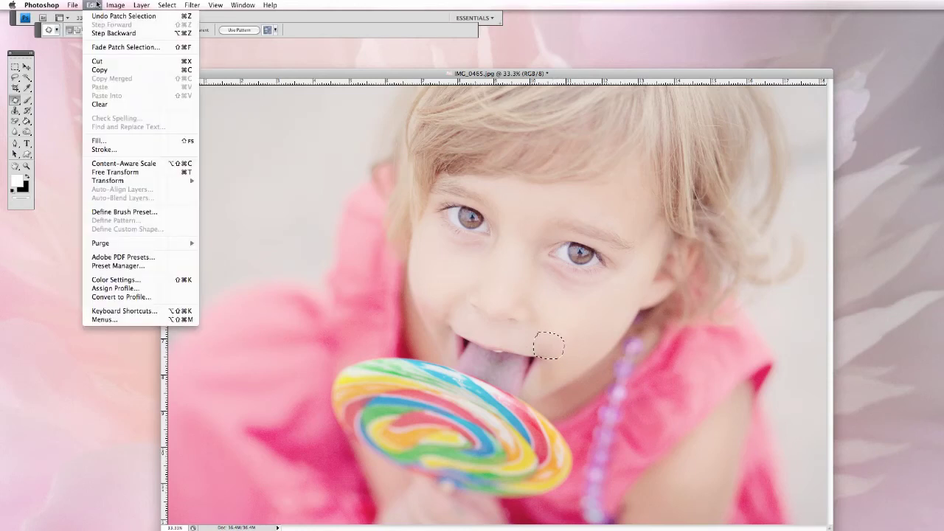
click(133, 47)
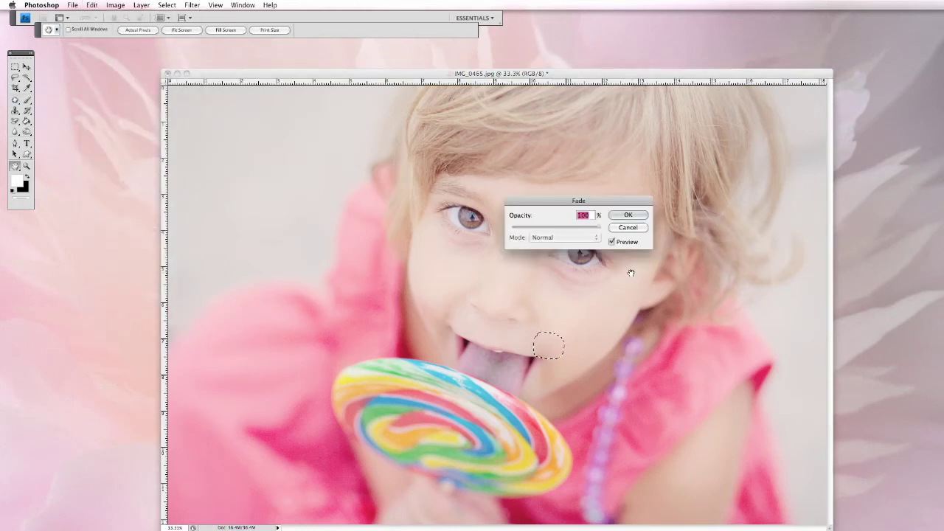
drag(599, 227, 559, 226)
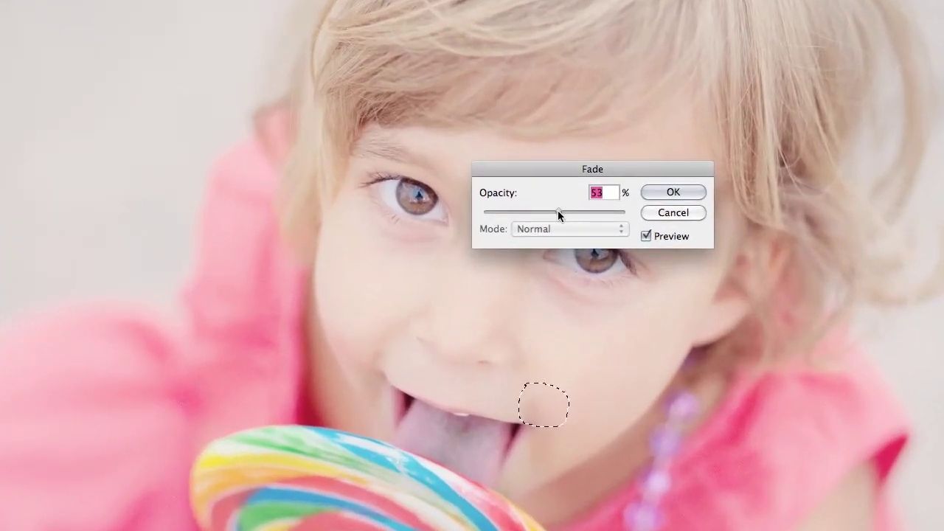
click(671, 192)
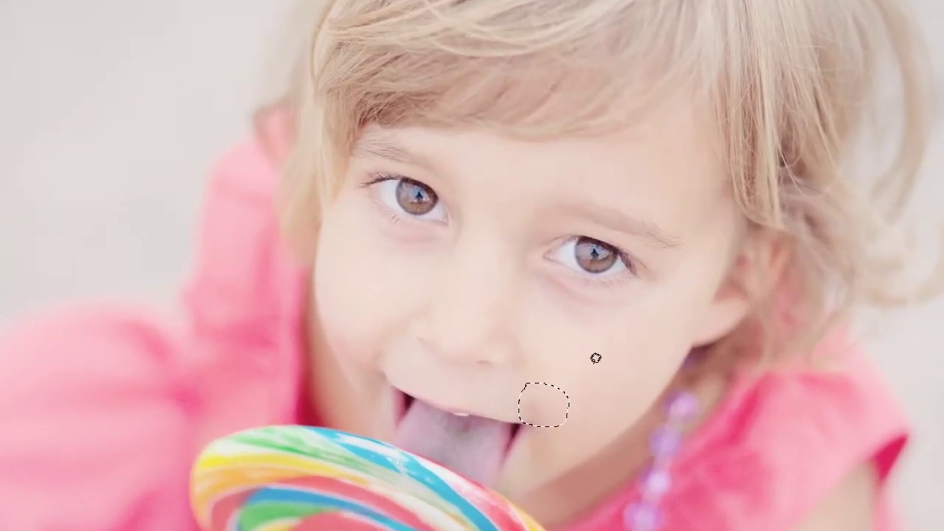
key(ctrl+d)
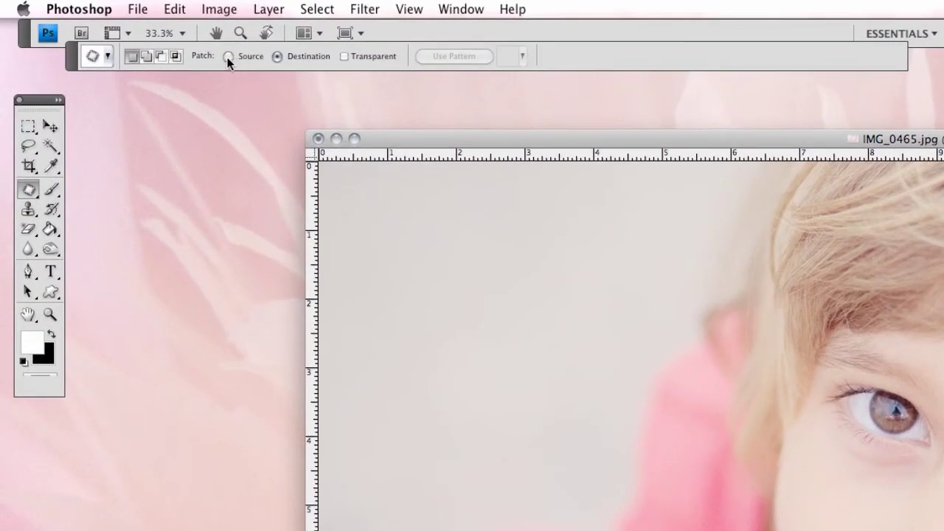
Patch the shadow under the girl's left eye with clean cheek skin in Source mode, partially fade the patch, and deselect it
click(228, 57)
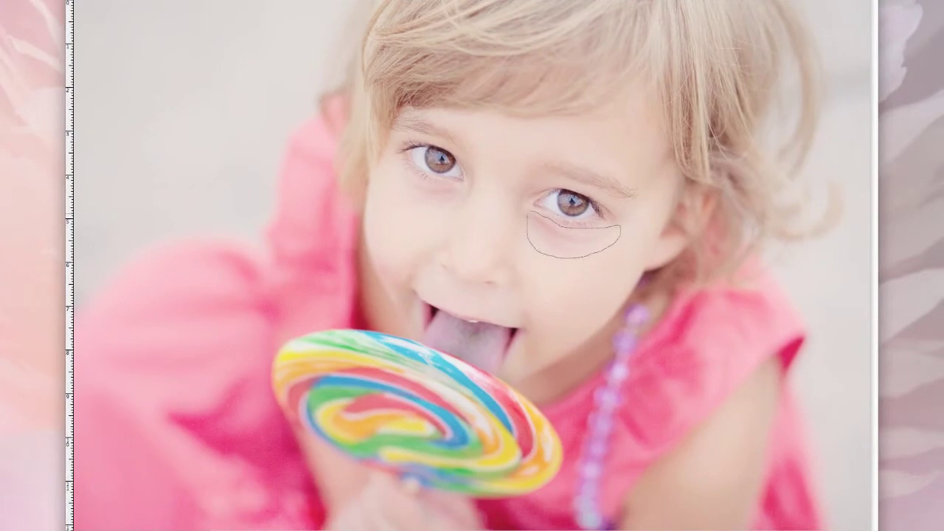
drag(531, 213, 528, 216)
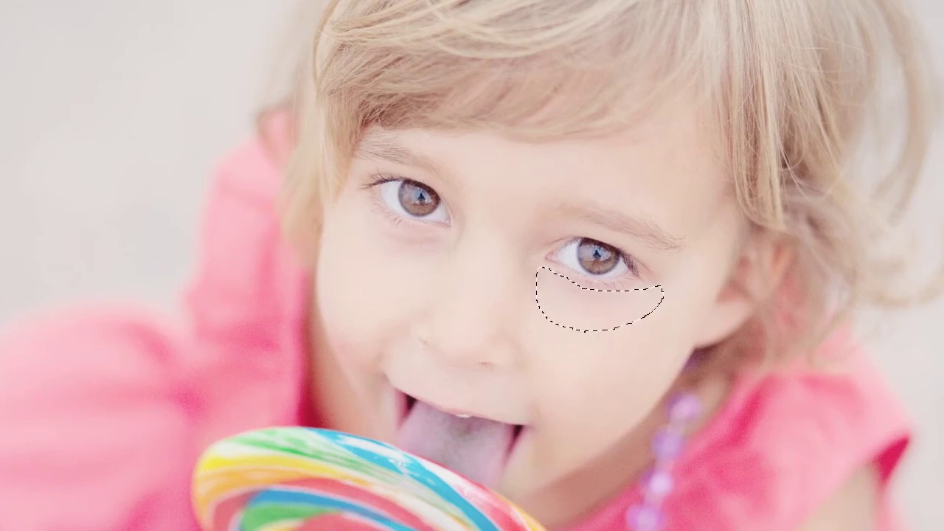
key(super+shift+f)
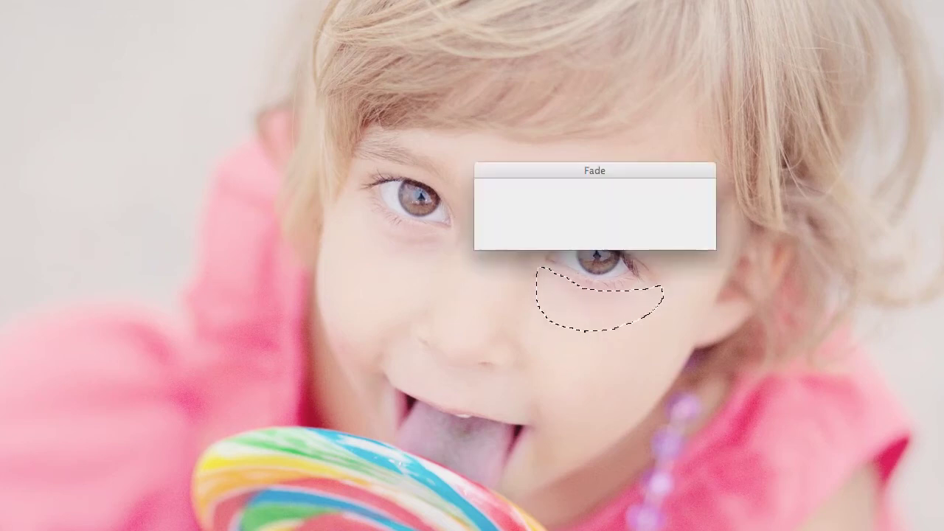
drag(626, 218, 528, 210)
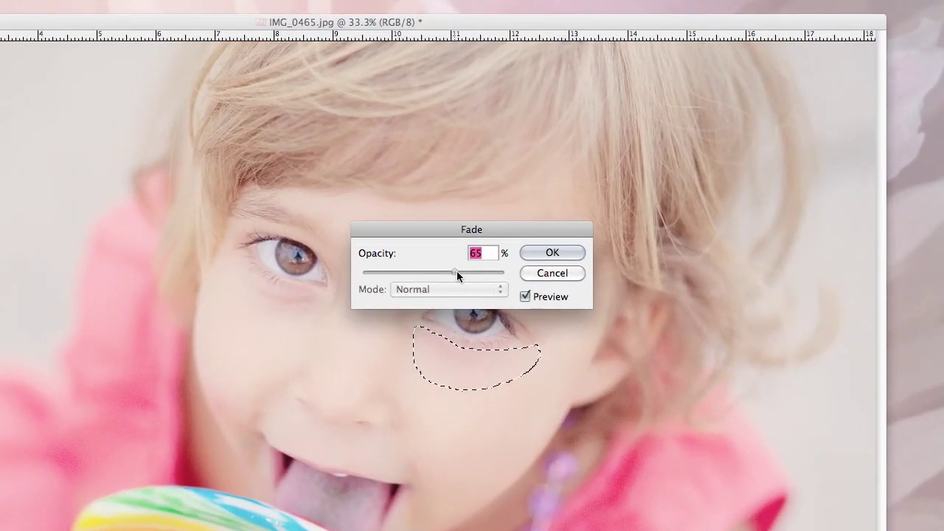
drag(456, 272, 447, 272)
click(552, 253)
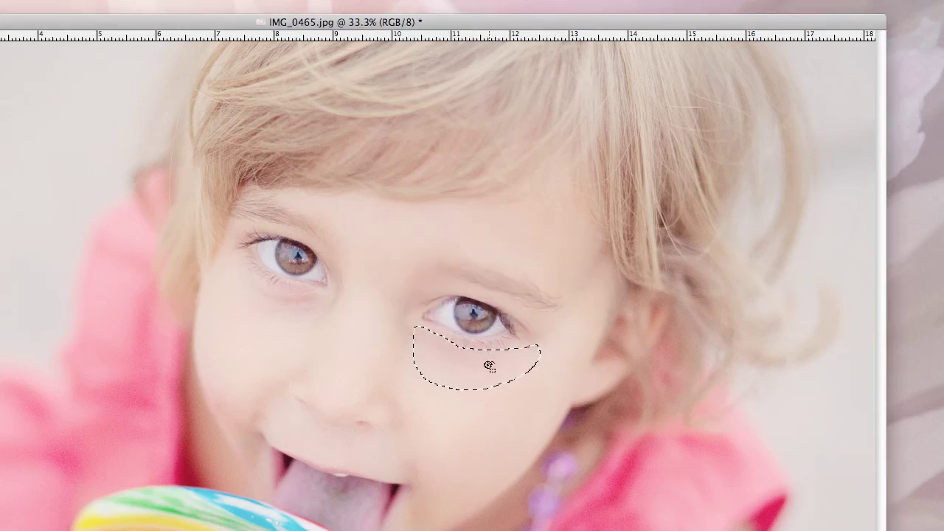
key(ctrl+d)
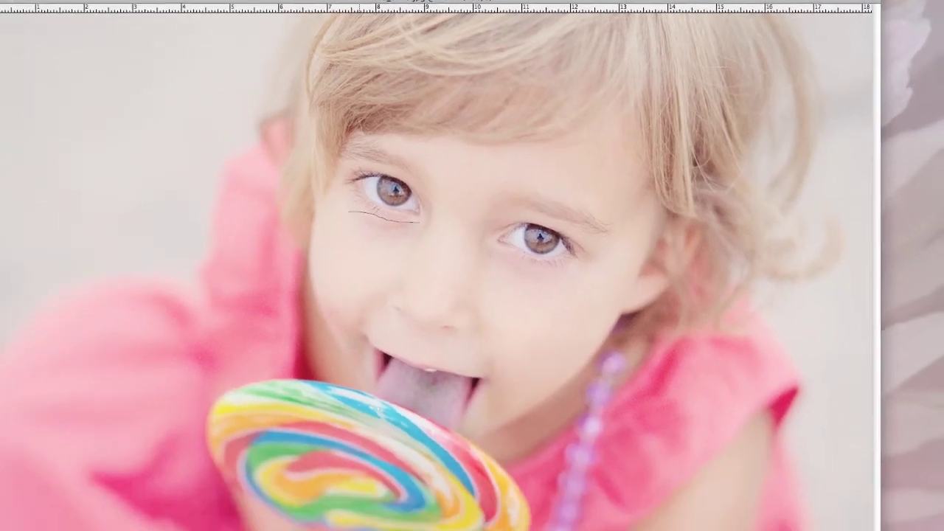
Patch the shadow under the girl's right eye with clean cheek skin, fade the patch to about 61% opacity, and deselect it
drag(326, 295, 240, 308)
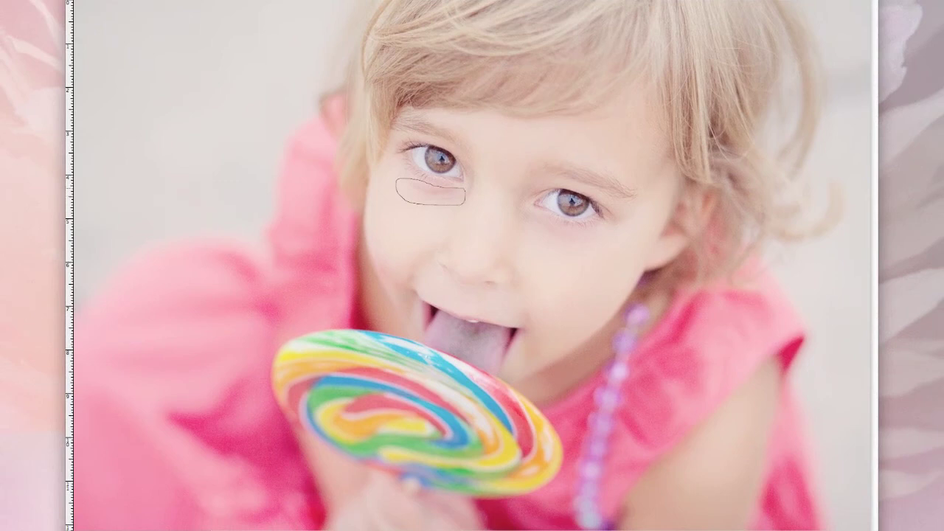
drag(398, 186, 398, 188)
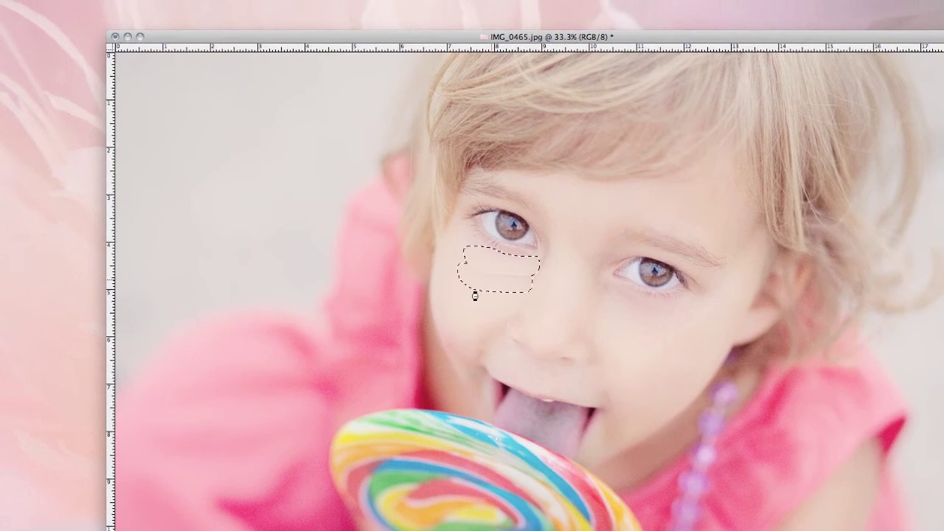
click(39, 13)
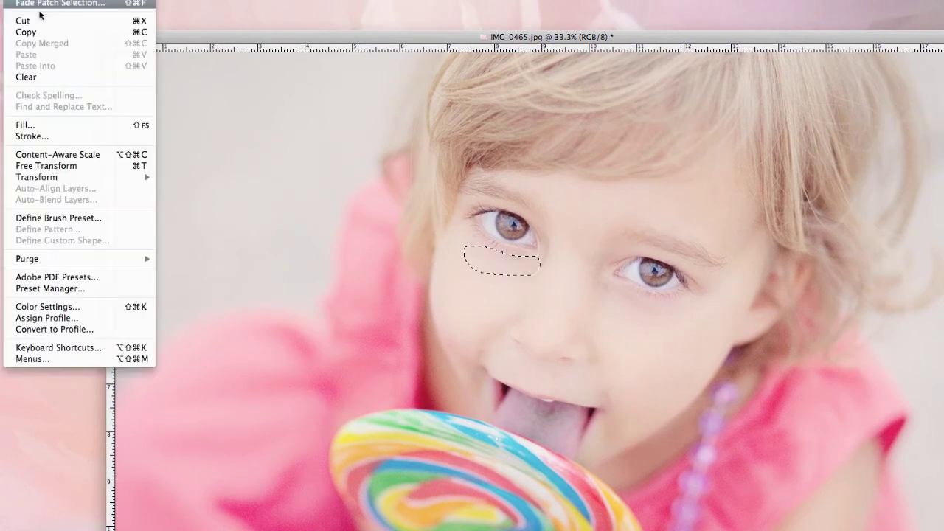
click(44, 4)
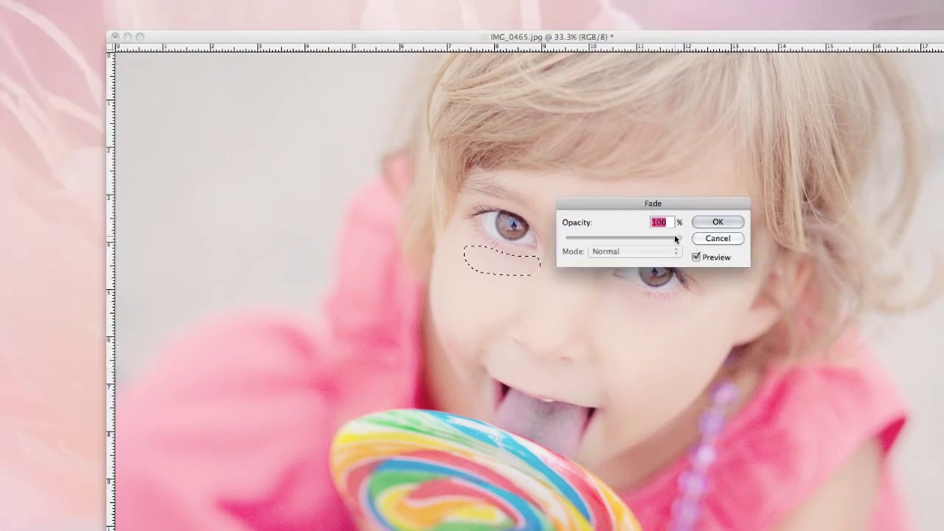
drag(675, 238, 650, 238)
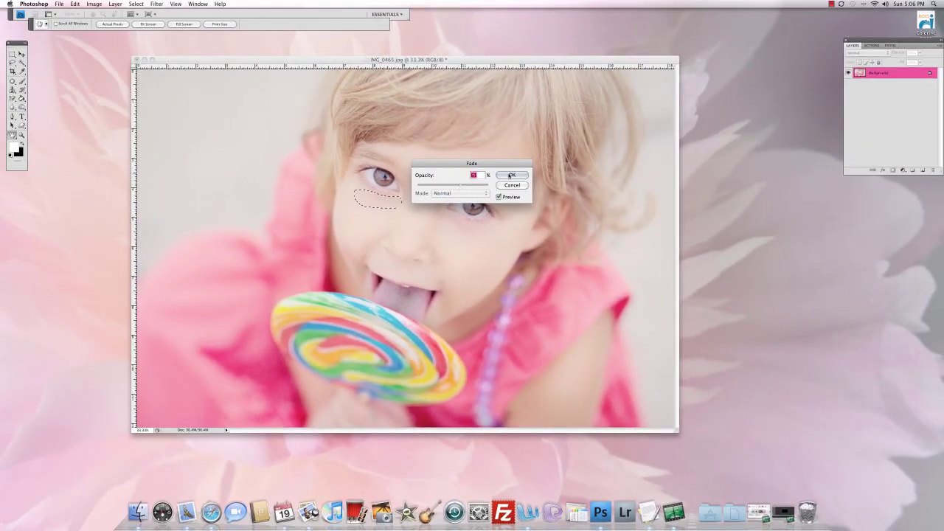
click(512, 175)
click(520, 202)
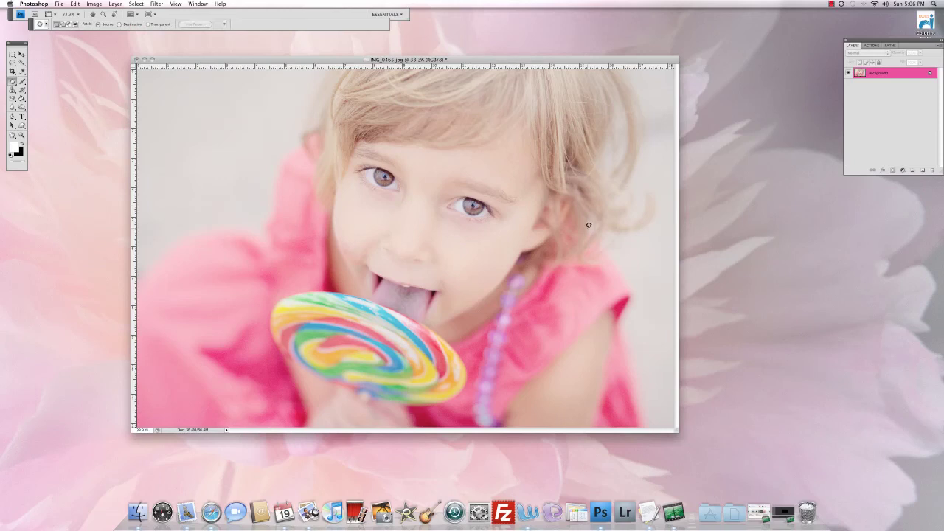
Show the document's history and compare the original photo with the retouched version
drag(520, 58, 522, 45)
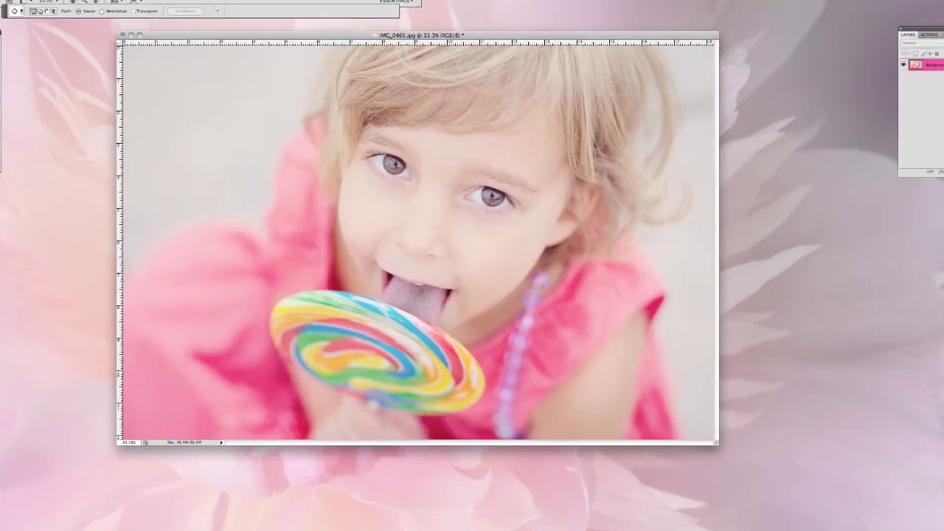
click(198, 4)
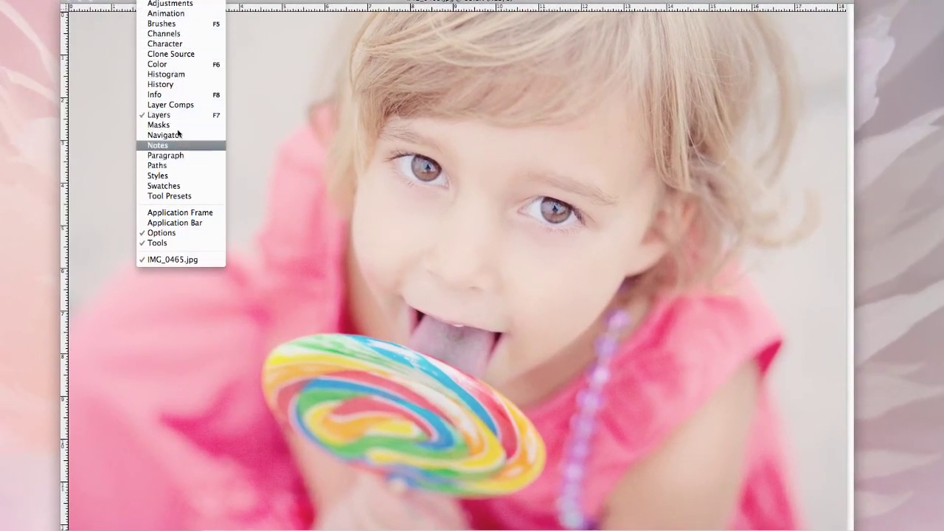
click(180, 84)
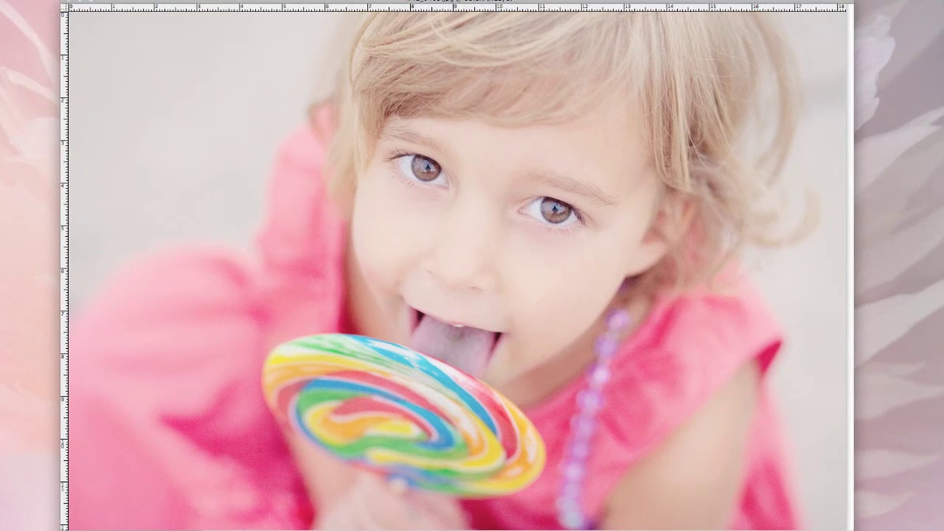
key(ctrl+z)
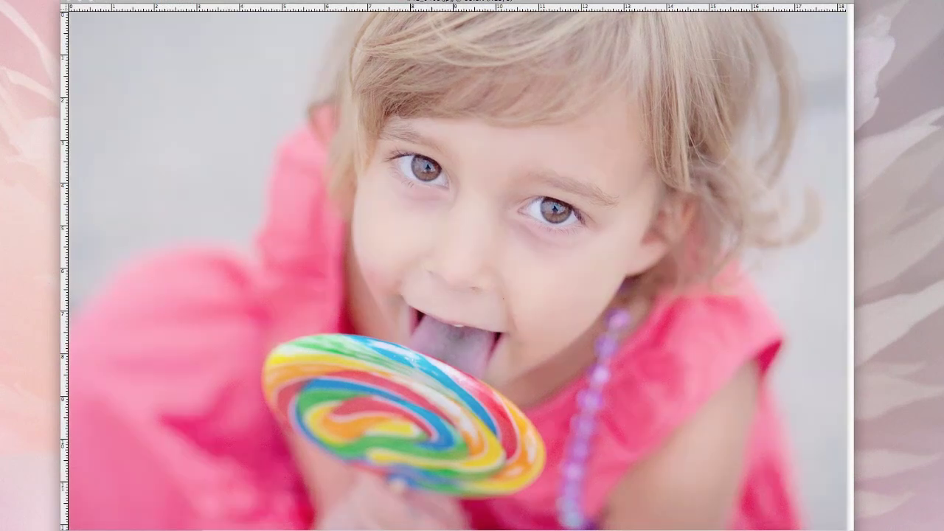
key(ctrl+z)
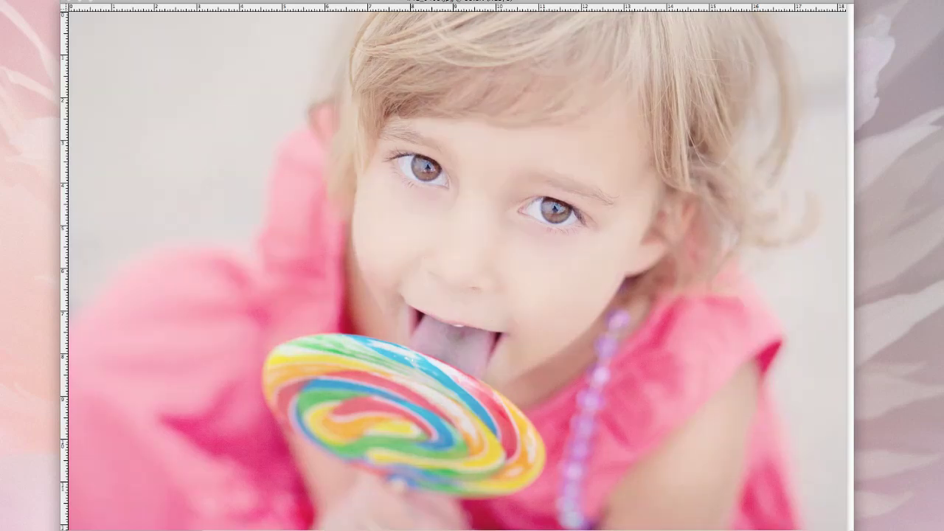
key(ctrl+z)
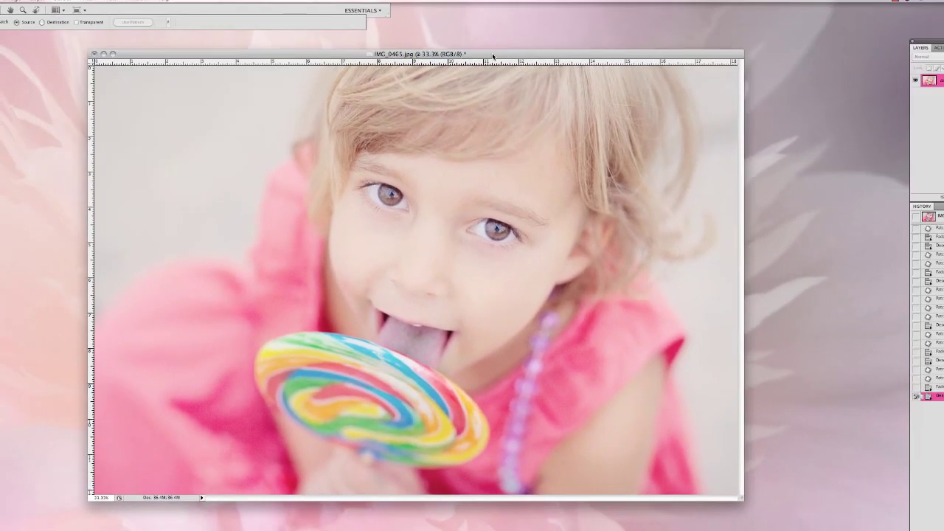
drag(585, 59, 588, 56)
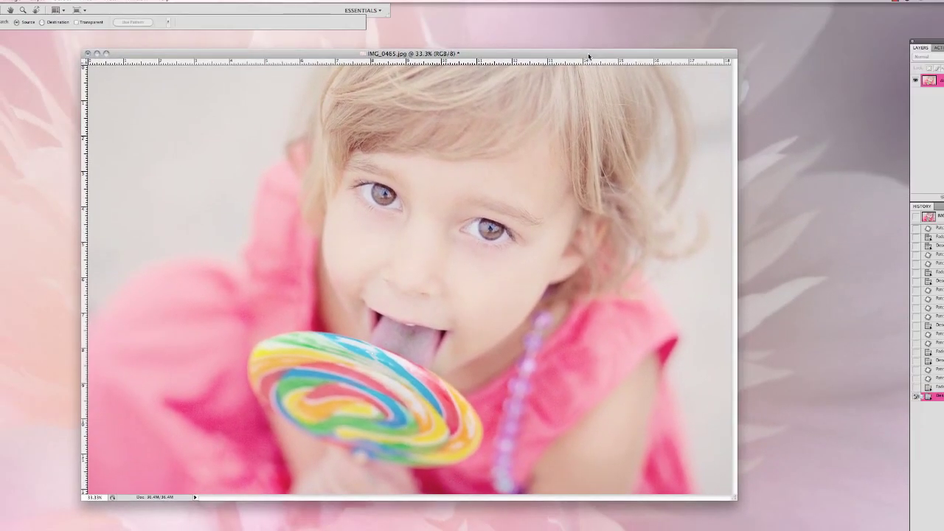
drag(682, 58, 710, 64)
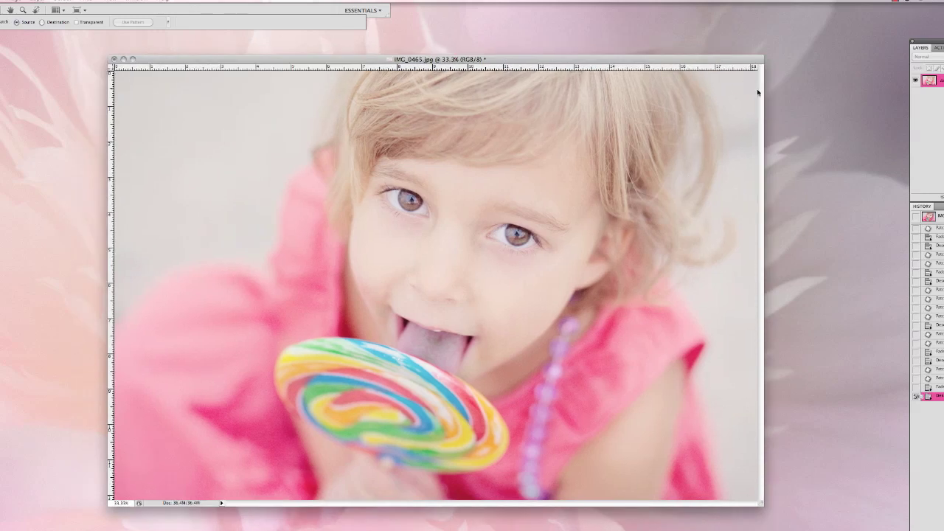
click(896, 2)
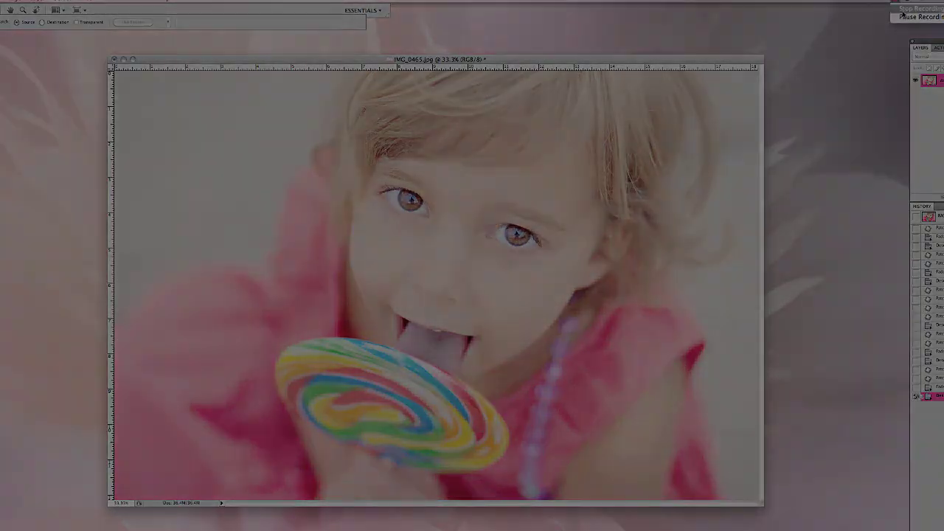